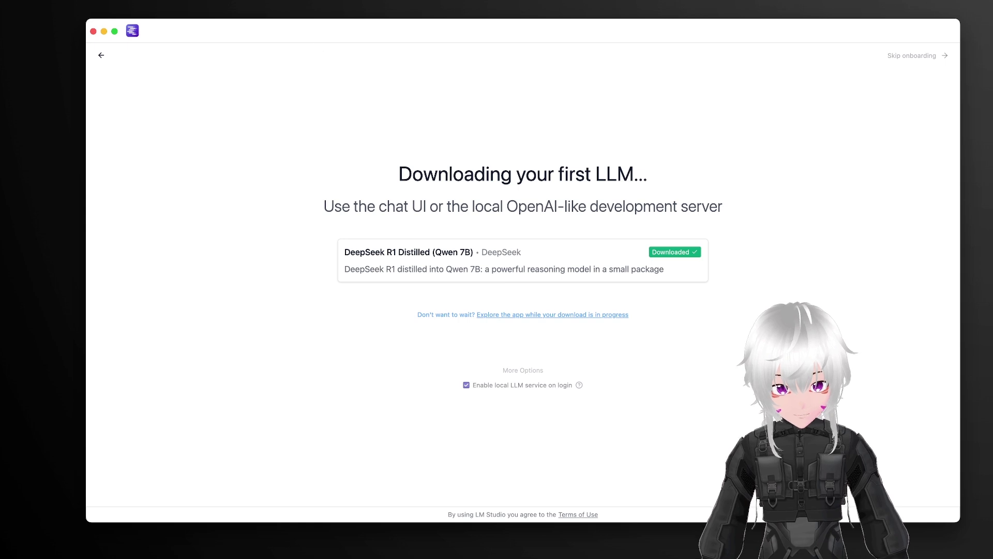
Step: Skip onboarding, load DeepSeek R1 Distill Qwen 7B for chatting, and open App Settings
click(922, 56)
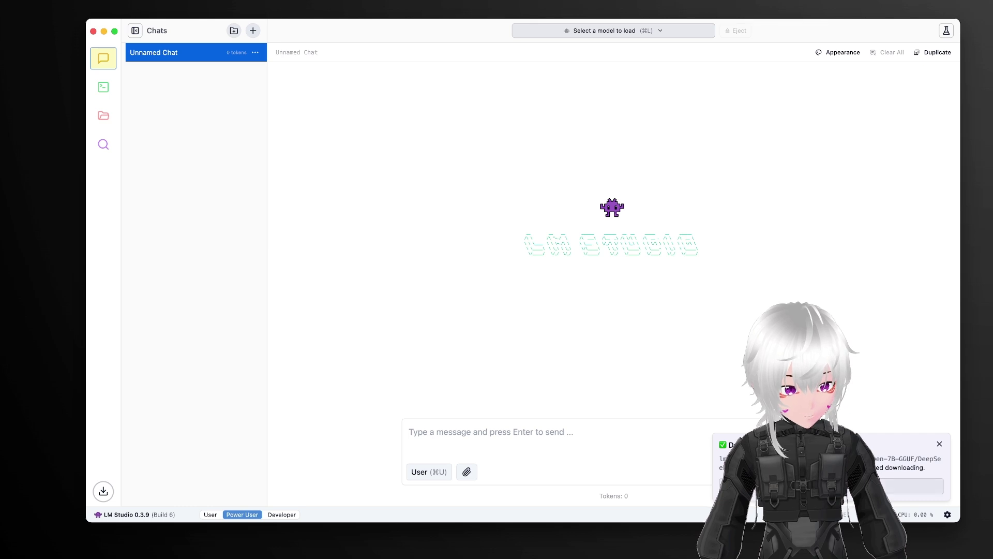
click(848, 486)
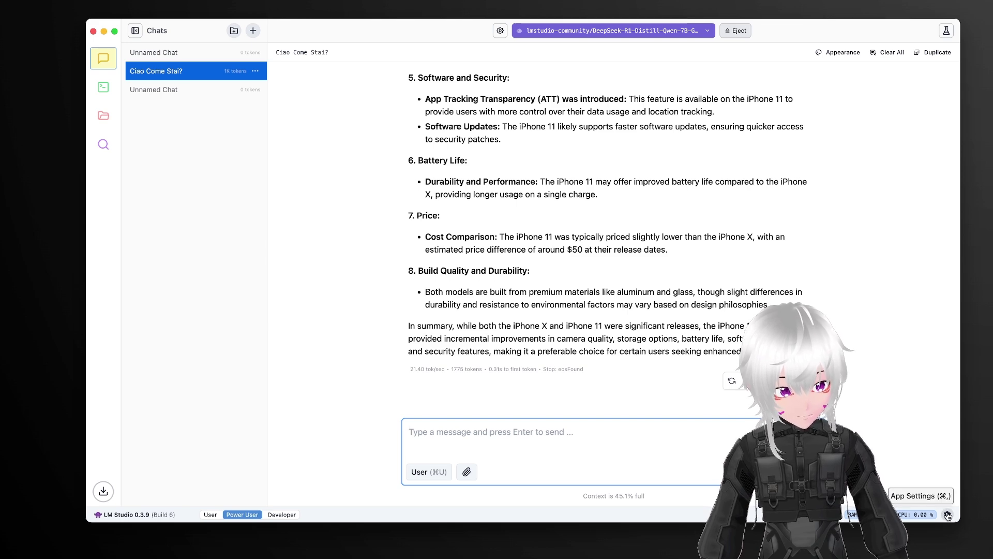
click(948, 515)
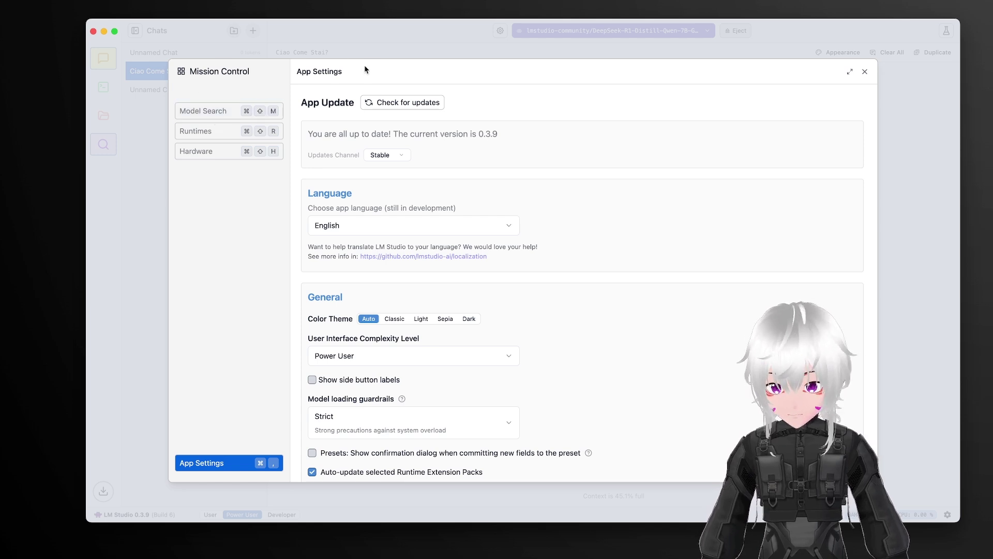
Step: Search models for 'deepseek r1' and view the DeepSeek-R1-Distill-Qwen-14B-GGUF details
click(190, 115)
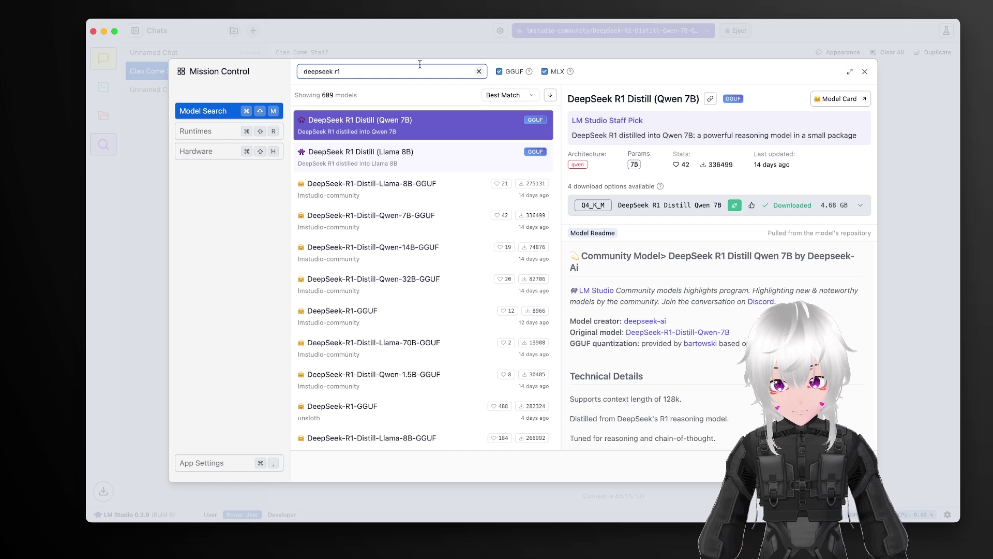
drag(352, 72, 300, 70)
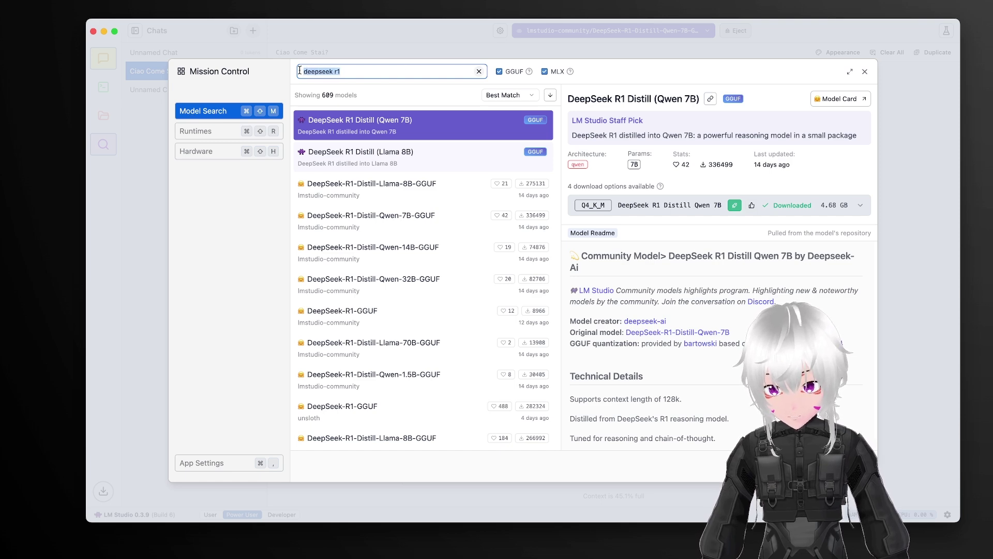
text(deepsee)
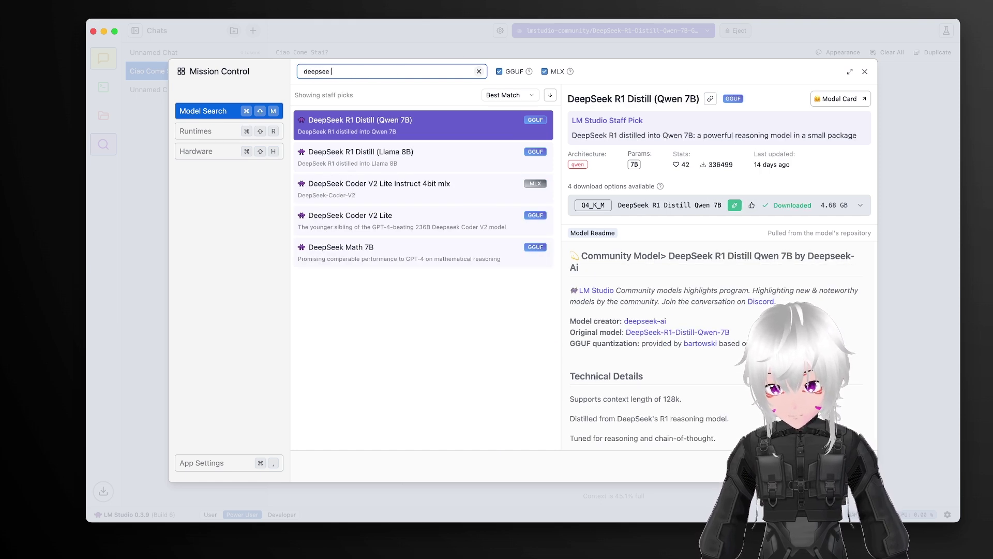
text(k r1)
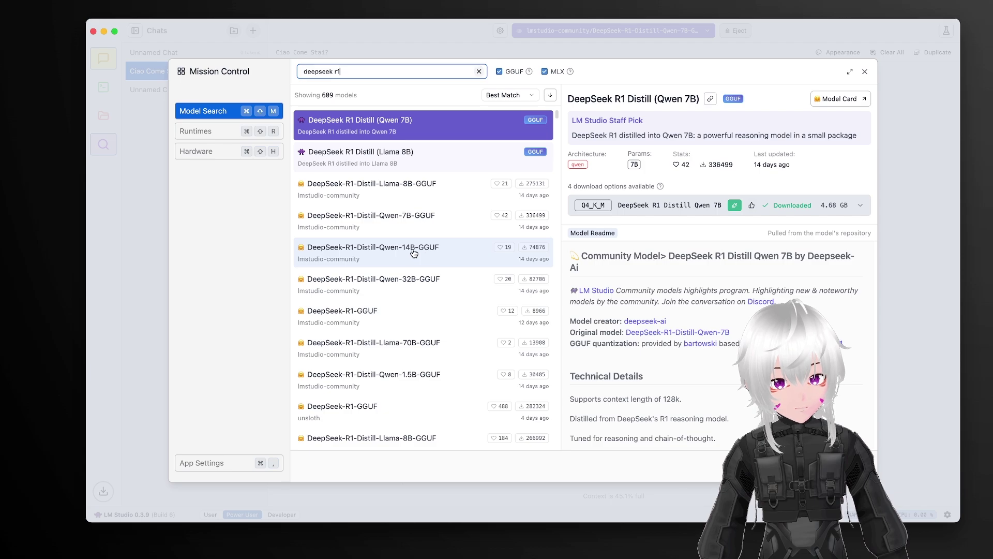
click(417, 252)
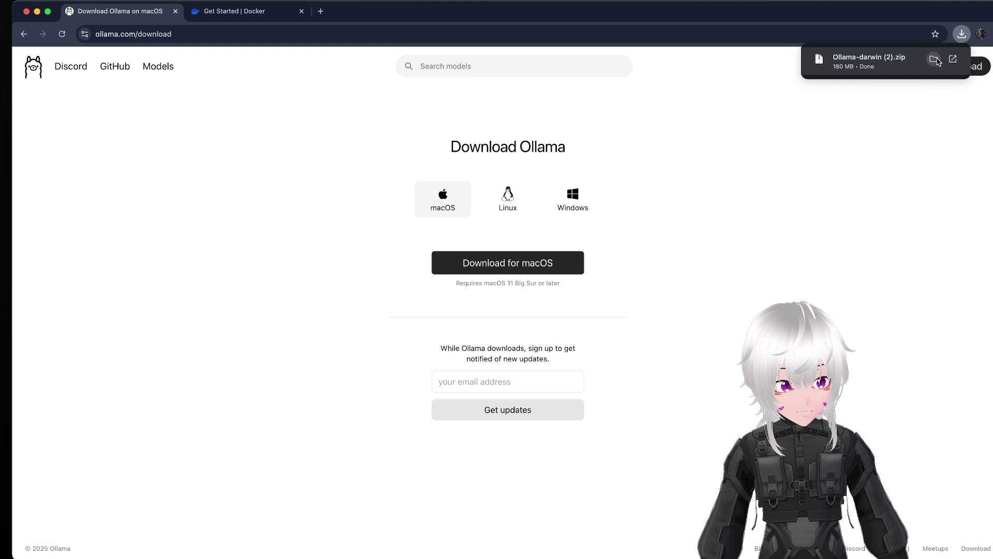
Step: Unzip and launch Ollama, then browse the Ollama models catalogue led by deepseek-r1
click(953, 59)
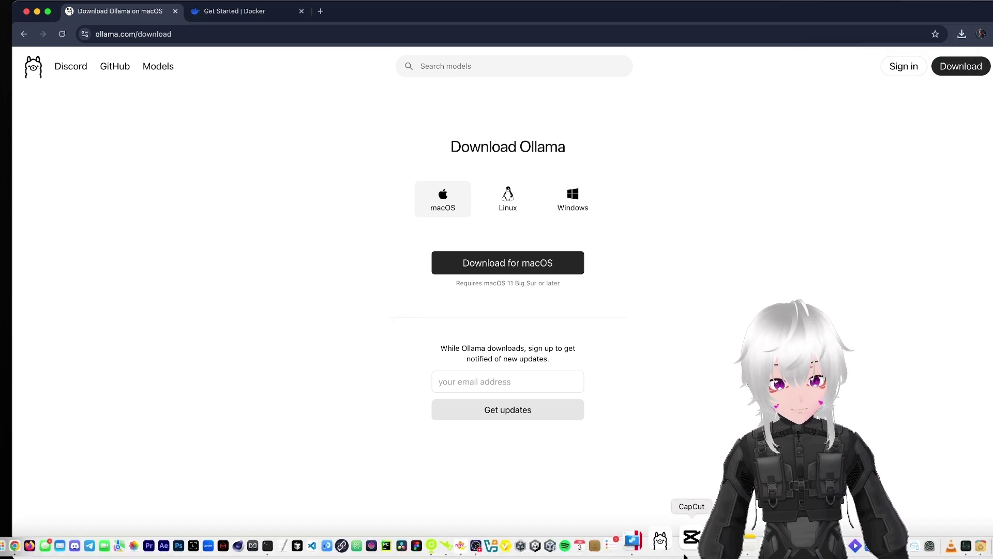
click(676, 553)
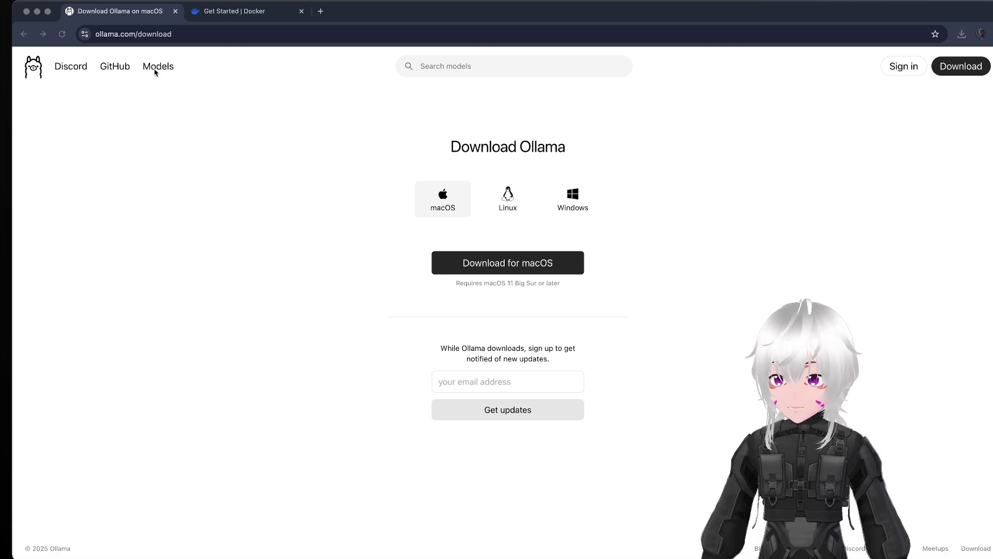
click(166, 93)
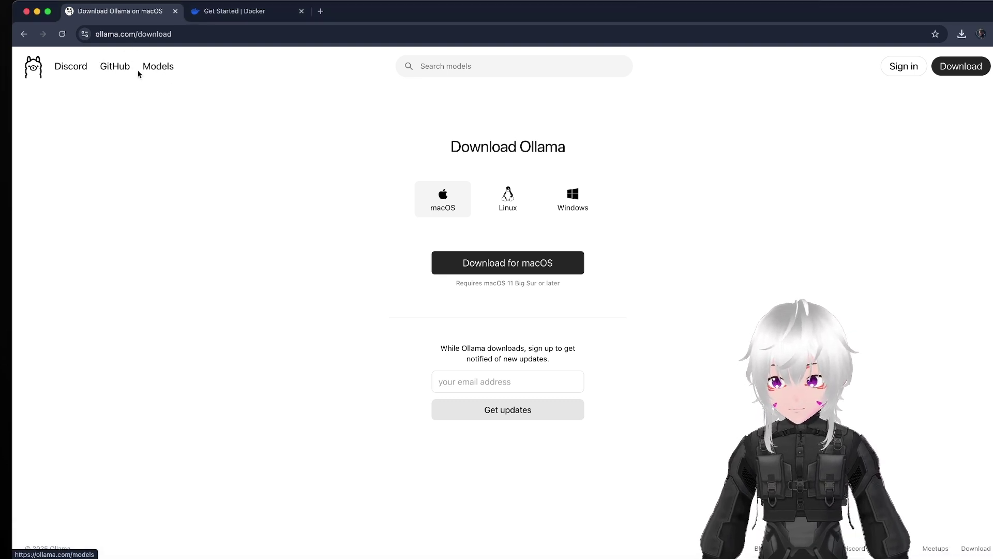
click(156, 72)
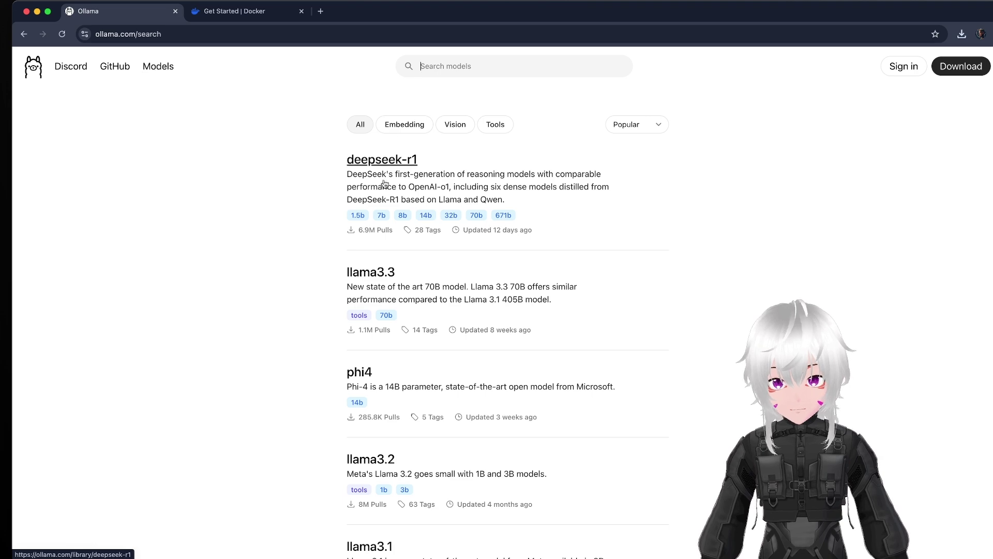
scroll(436, 274, down, 2)
scroll(436, 274, down, 10)
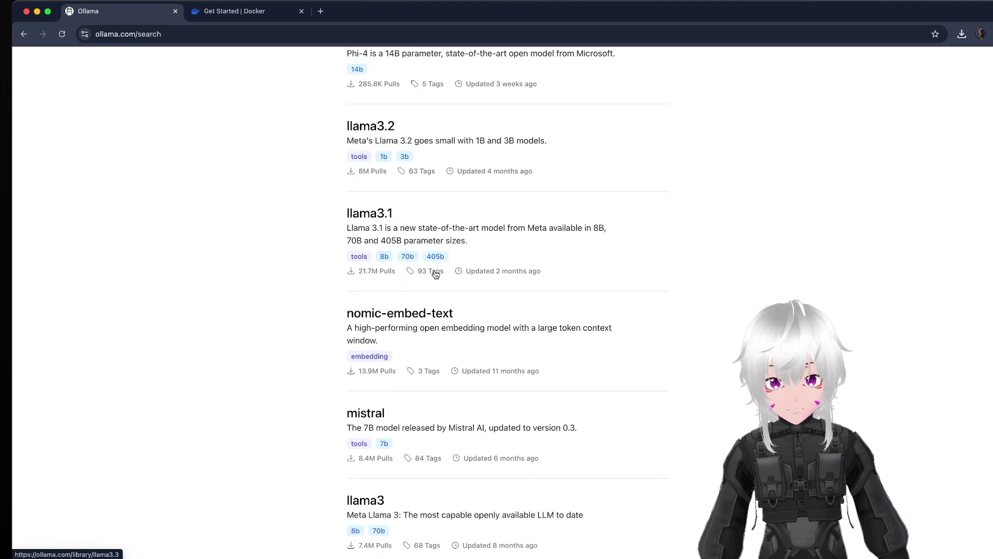
scroll(436, 274, up, 13)
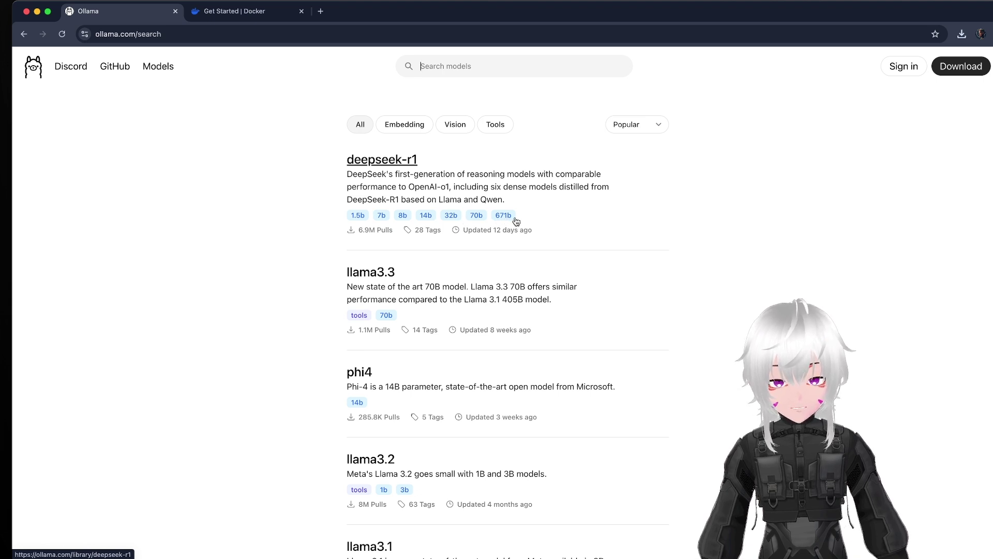
Step: Switch the deepseek-r1 page to the 14b variant and select its 'ollama run deepseek-r1:14b' command
click(516, 222)
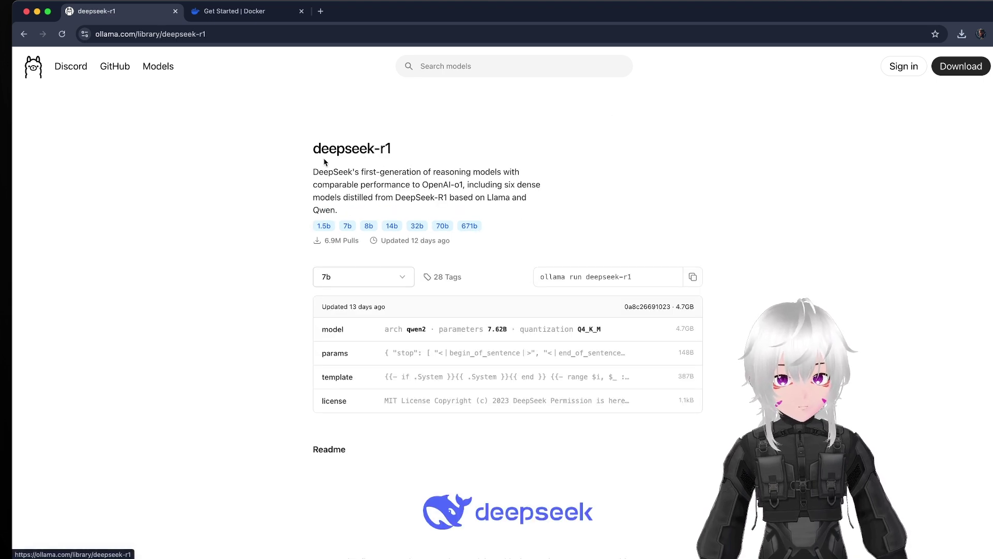
click(402, 277)
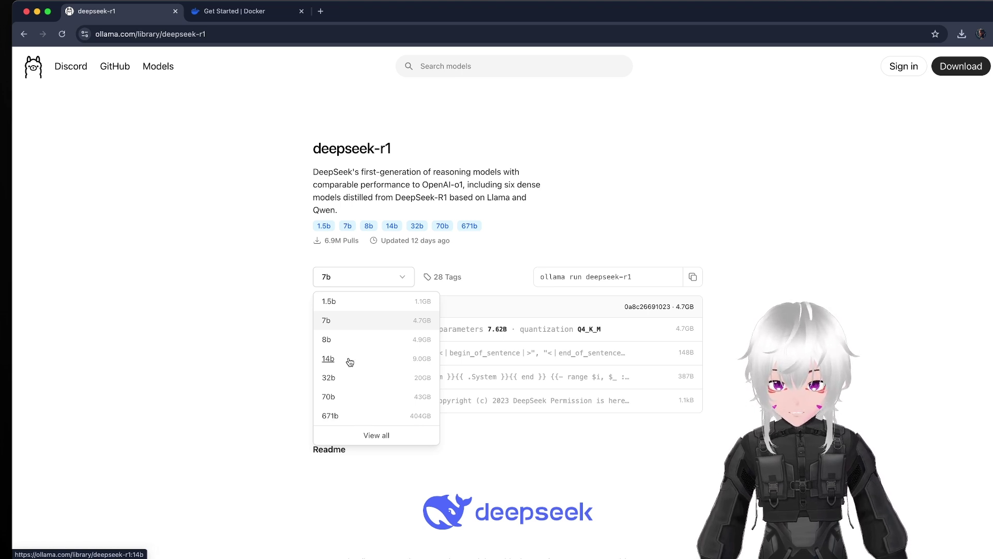
click(374, 363)
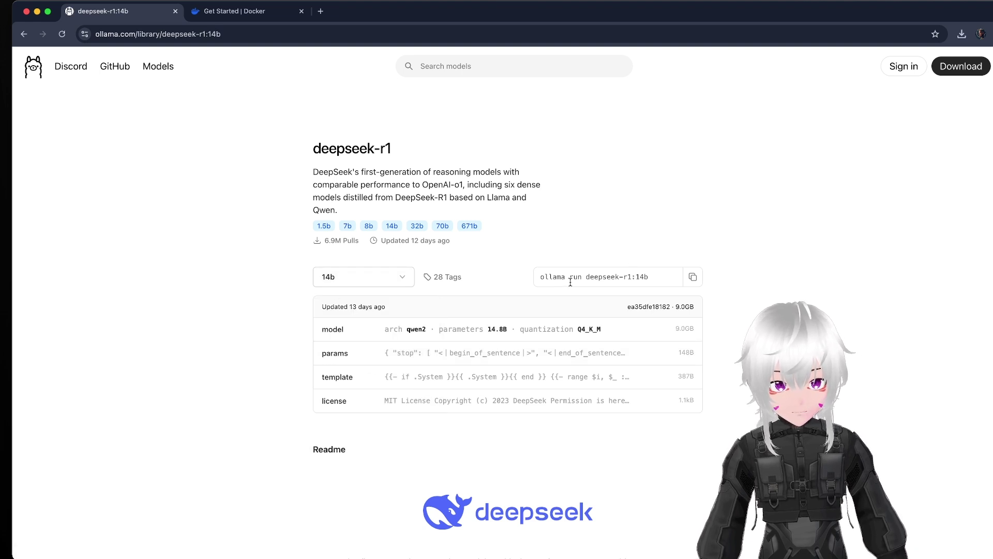
drag(538, 277, 643, 276)
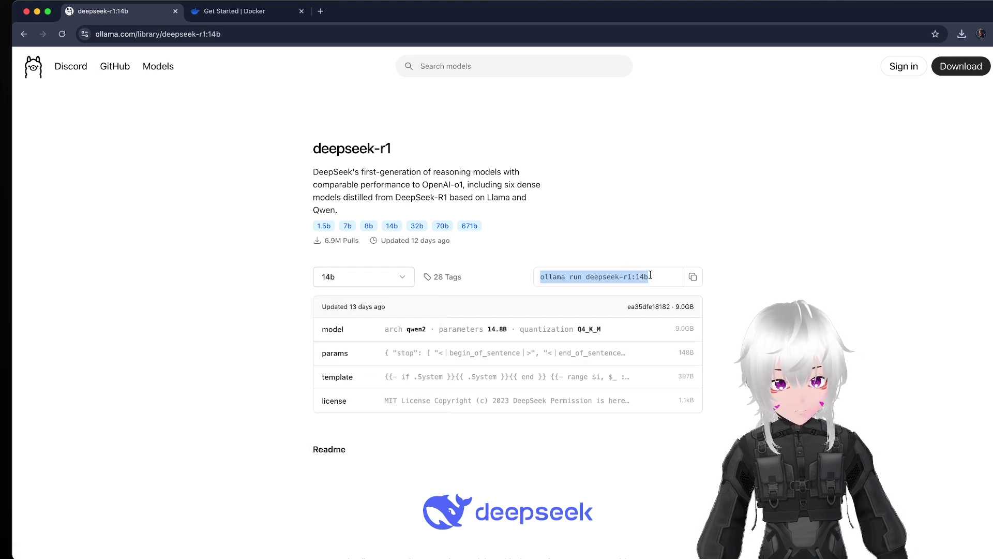
click(655, 275)
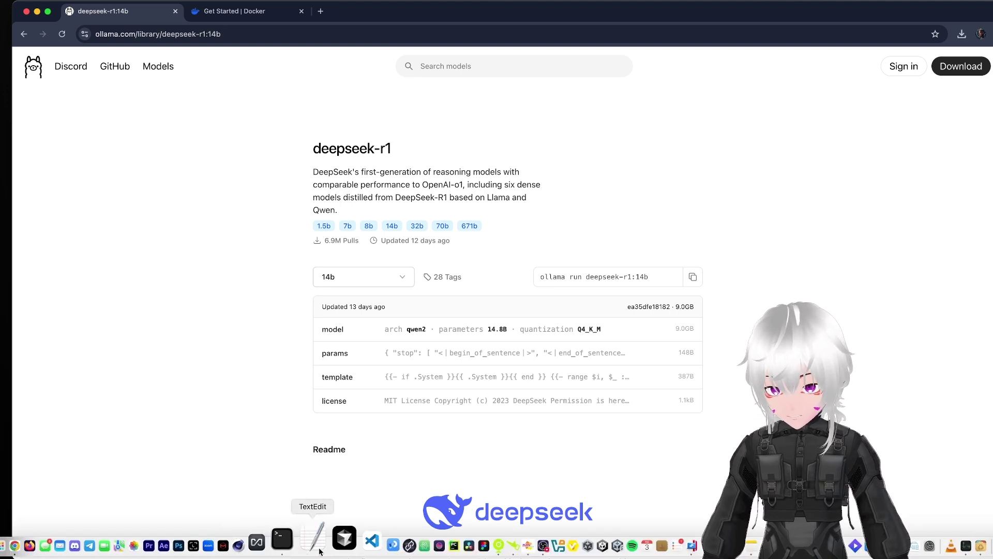
Step: In a new Terminal, activate the llama conda environment and run ollama run deepseek-r1:14b
click(305, 546)
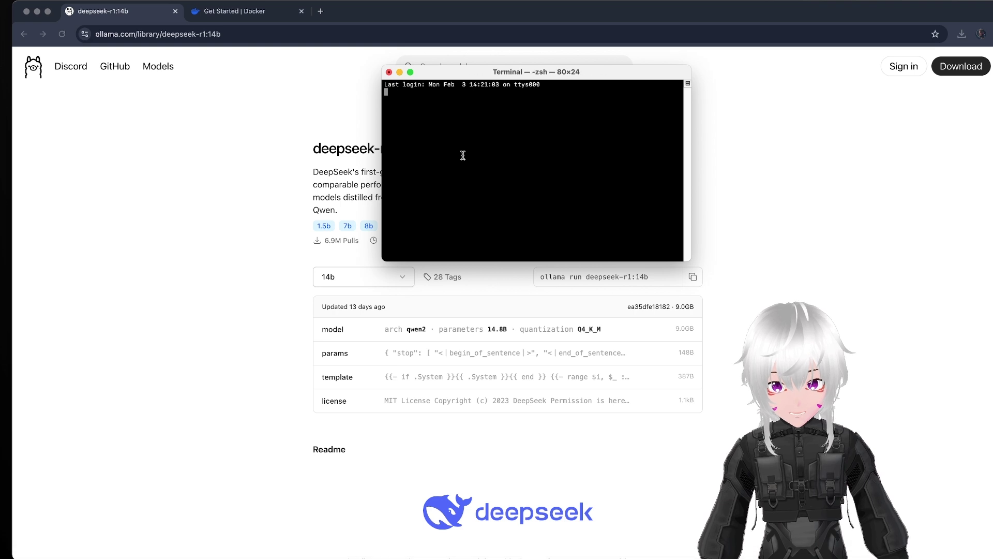
text(conda activate llama)
key(Return)
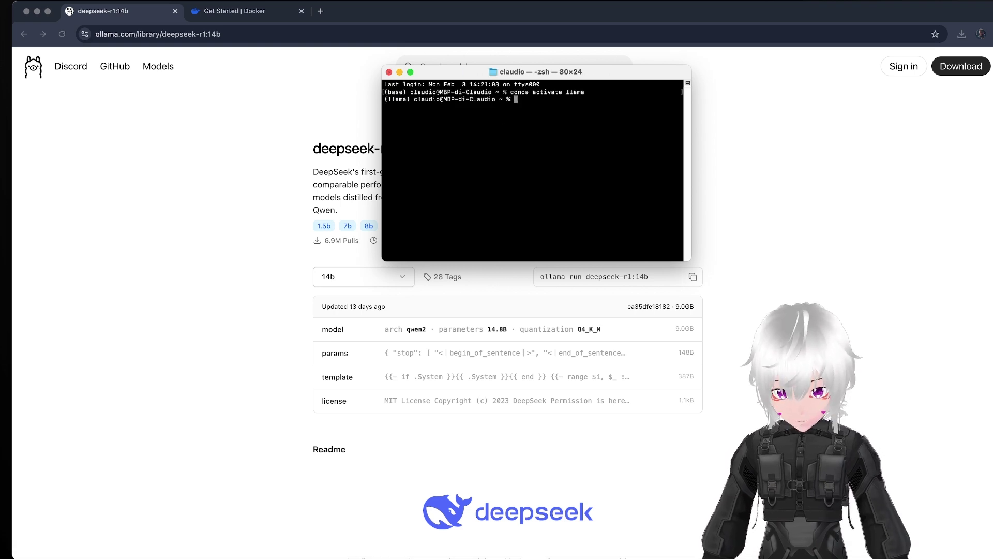
text(ollama run deepseek-r1:14b)
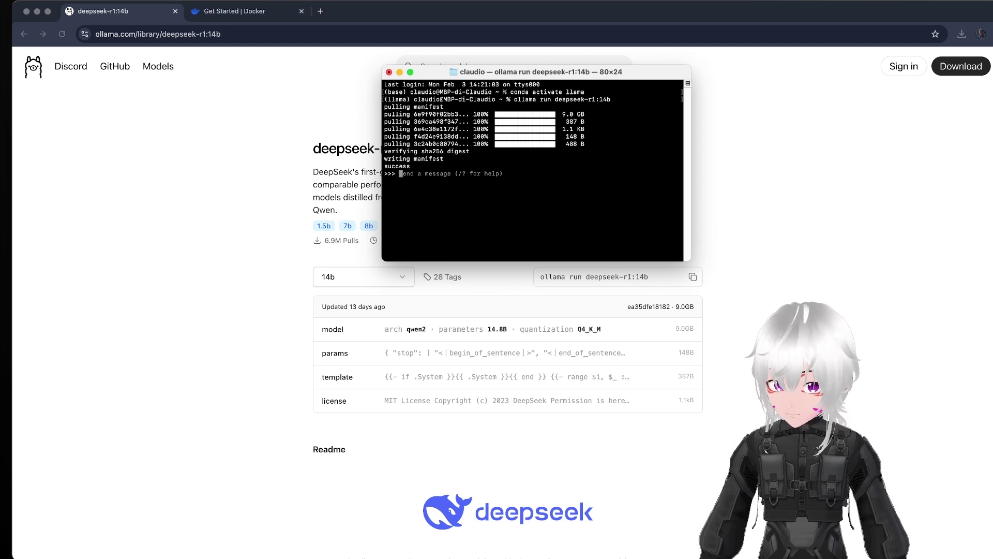
Step: Ask the model to write a sales pitch for a washing machine that has wifi
text(write me s)
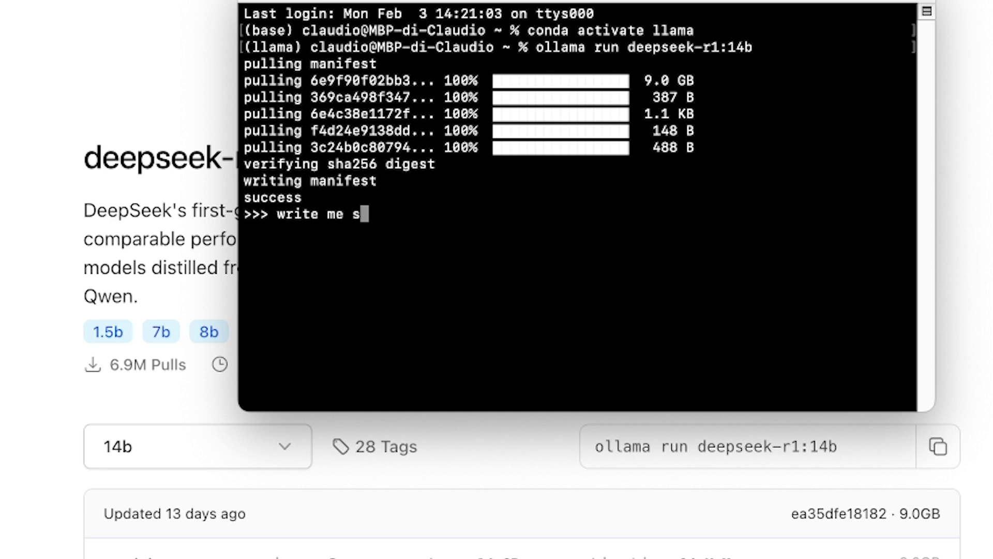
key(BackSpace)
text(a sales pitch for a w)
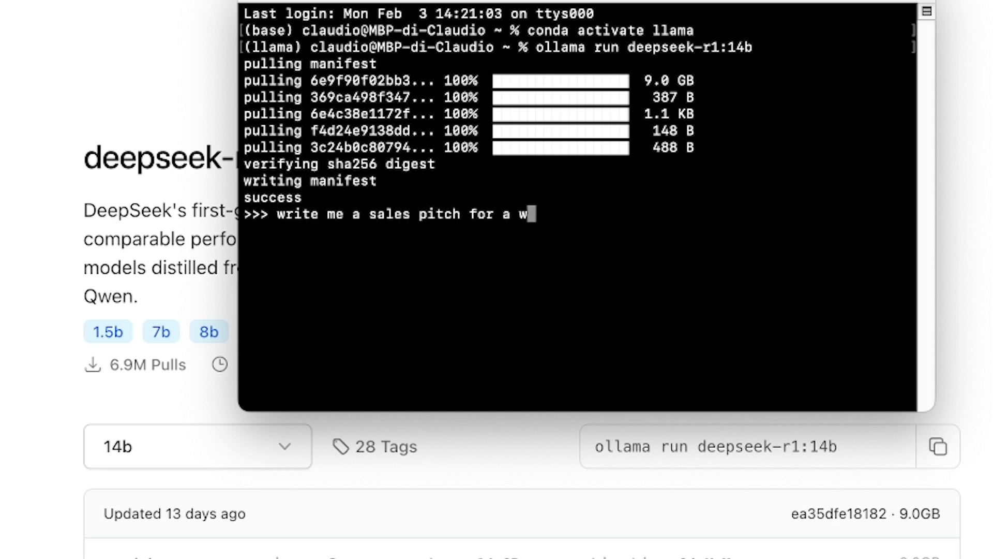
text(ashing machine)
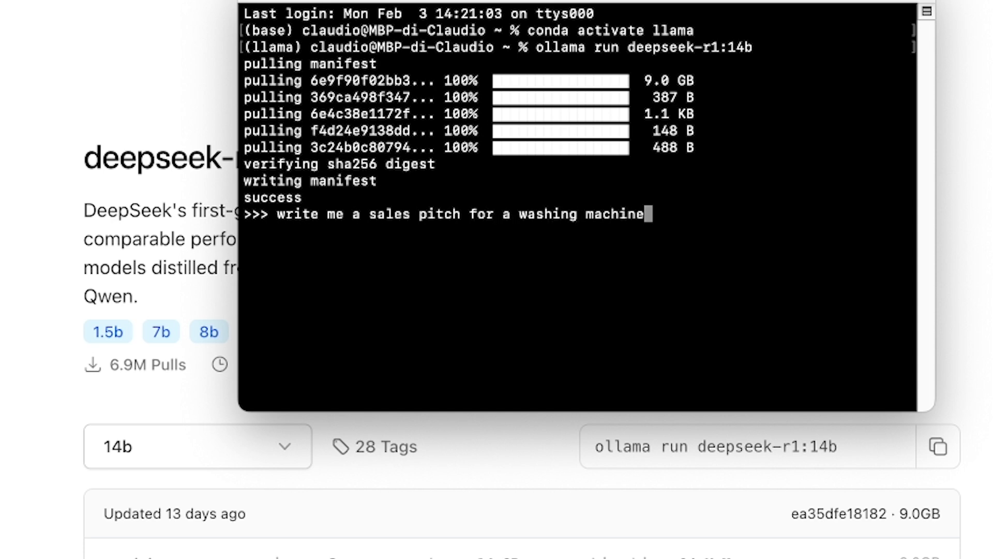
text( that has wifi)
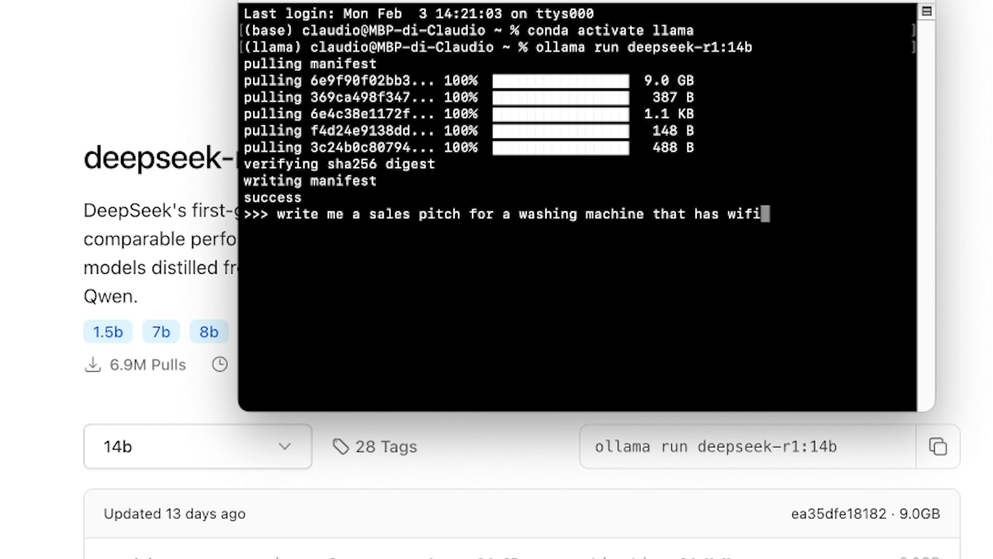
key(Return)
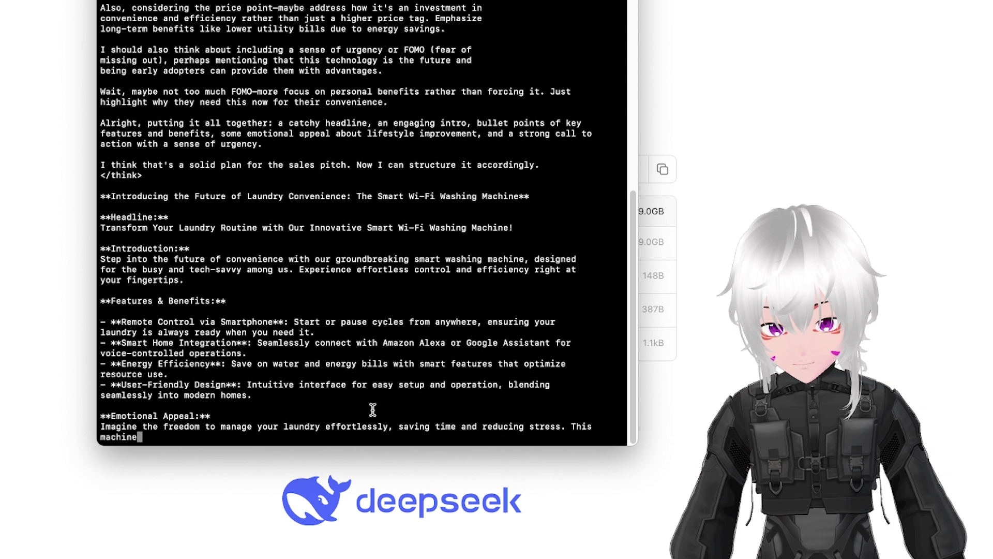
Step: Exit the Ollama chat with /bye and type 'ollama list' at the shell
text(/)
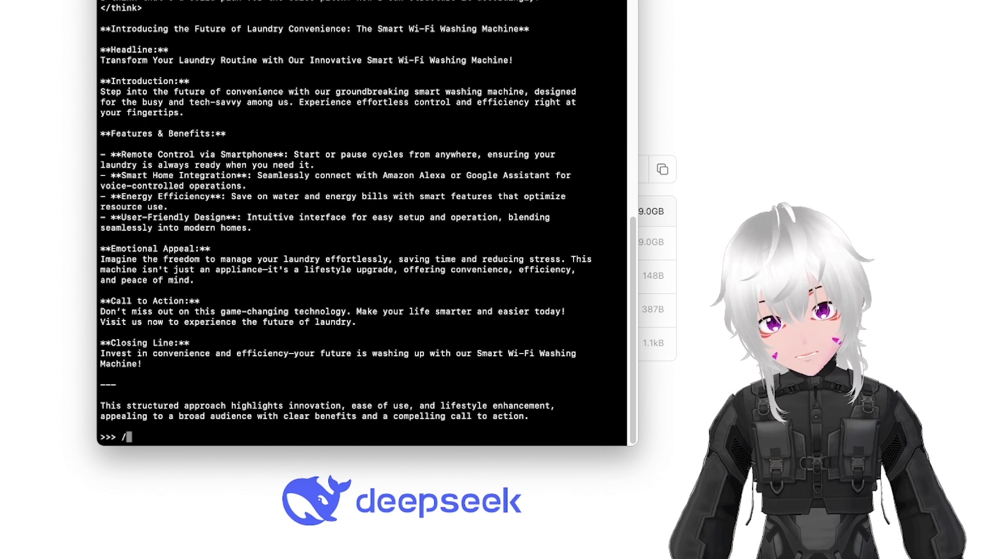
text(bye)
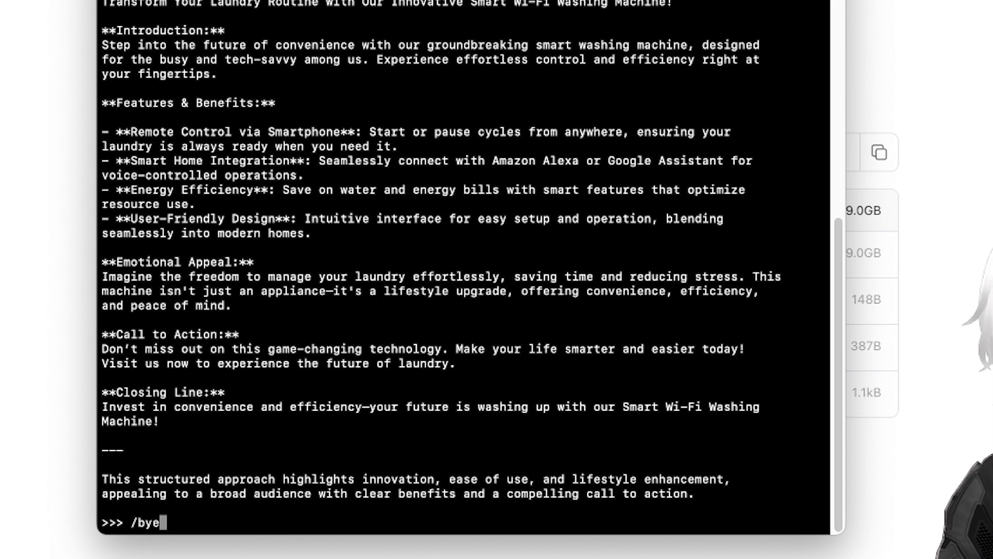
key(Return)
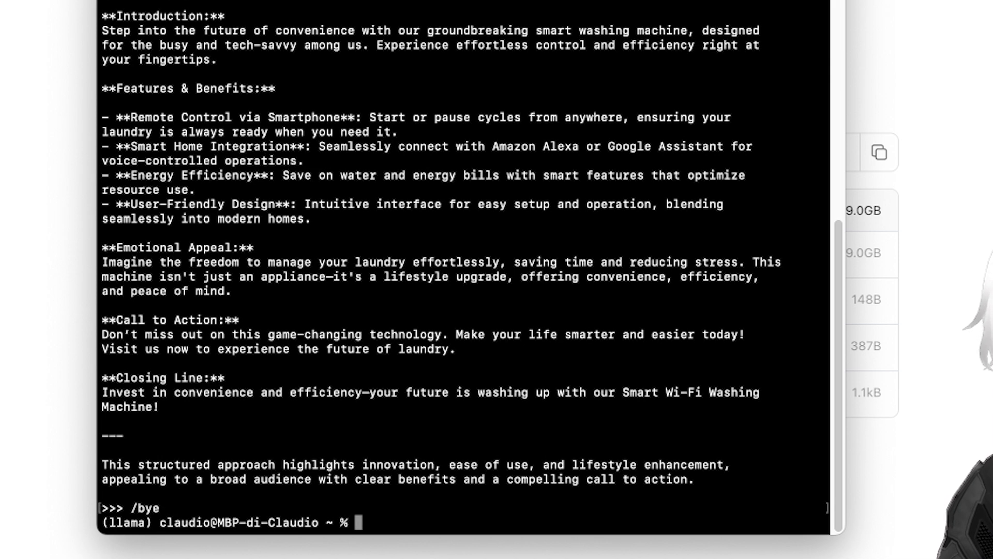
text(ollama)
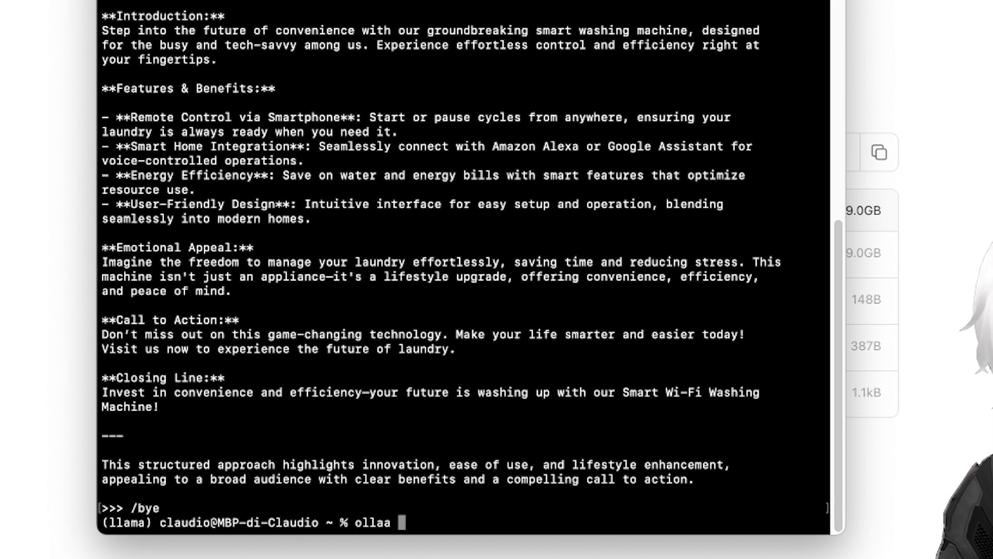
text( list)
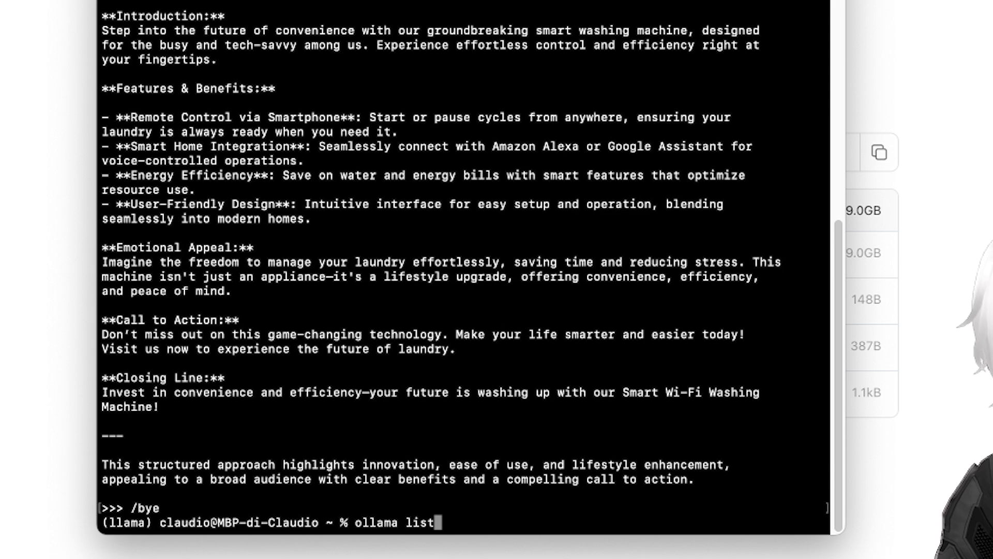
Step: Run ollama list to show the five locally installed models
key(Return)
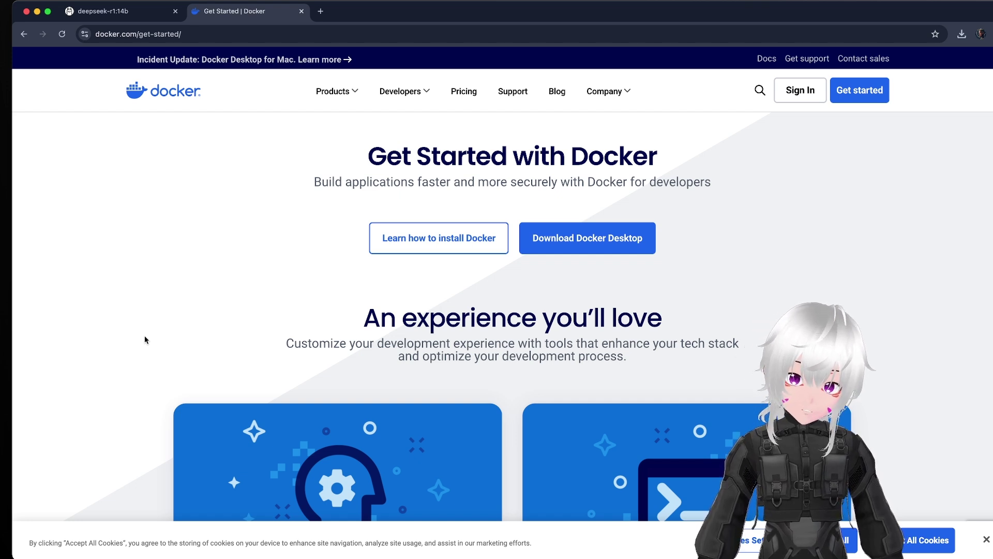
Step: Download Docker Desktop for Apple Silicon, install it into Applications, and launch it
mouse_move(590, 239)
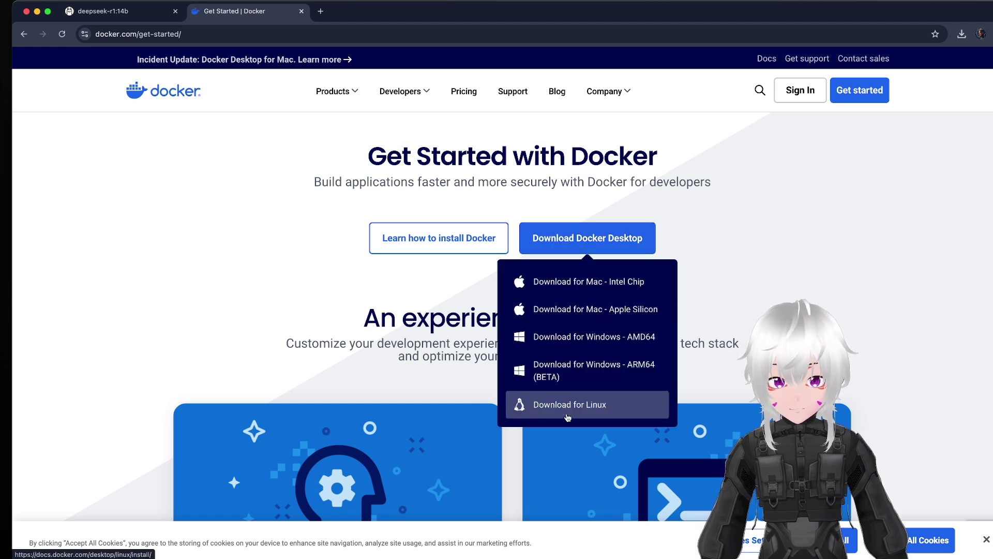
click(603, 311)
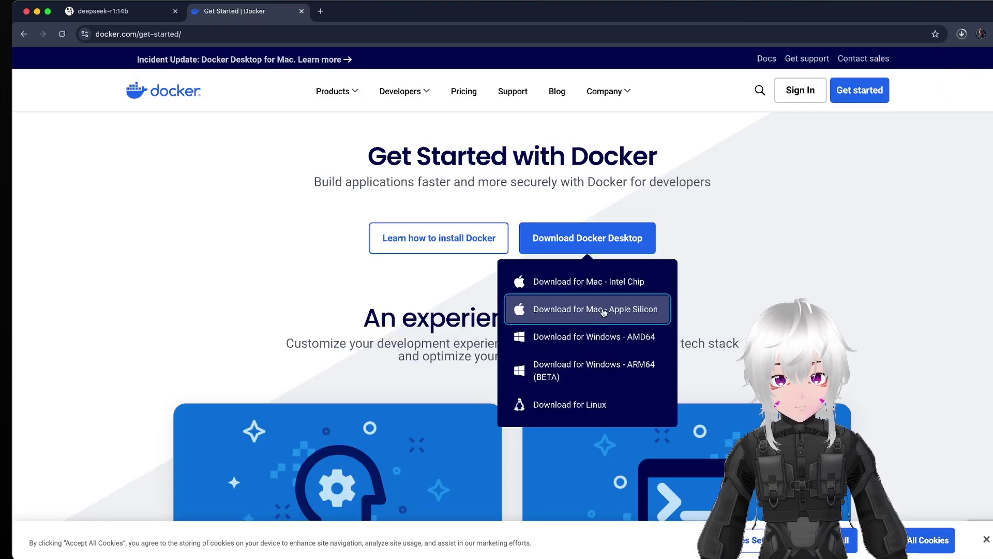
click(962, 33)
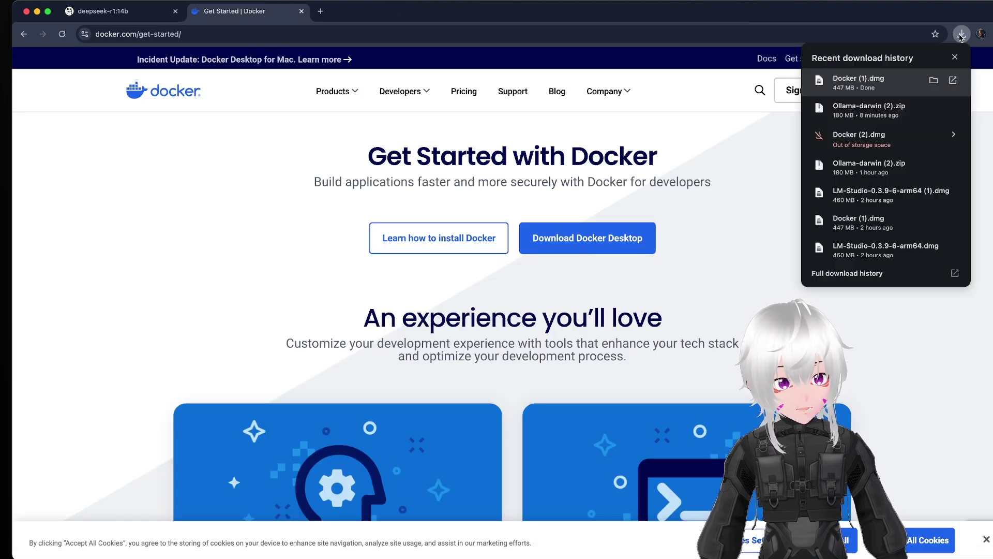
click(936, 86)
click(422, 198)
drag(424, 199, 448, 281)
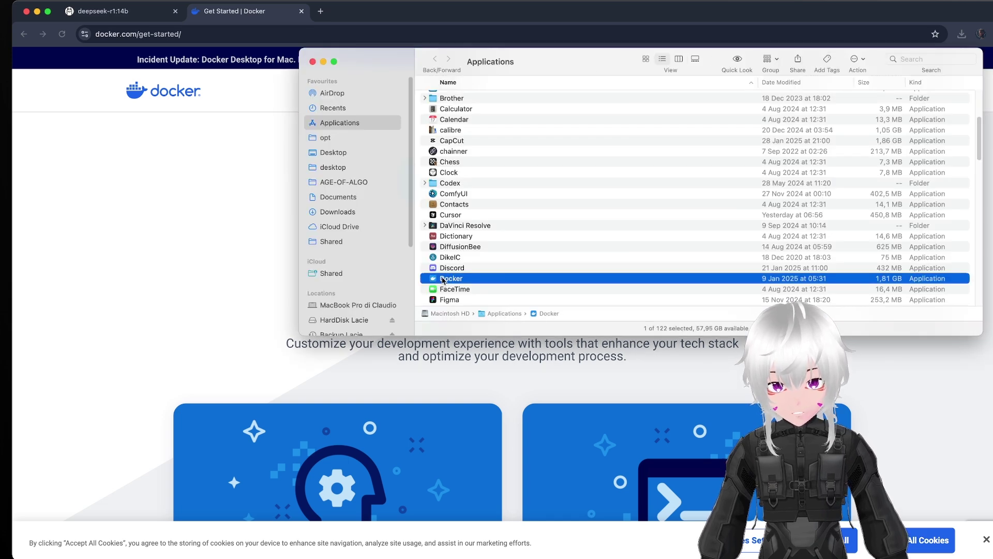
double_click(442, 280)
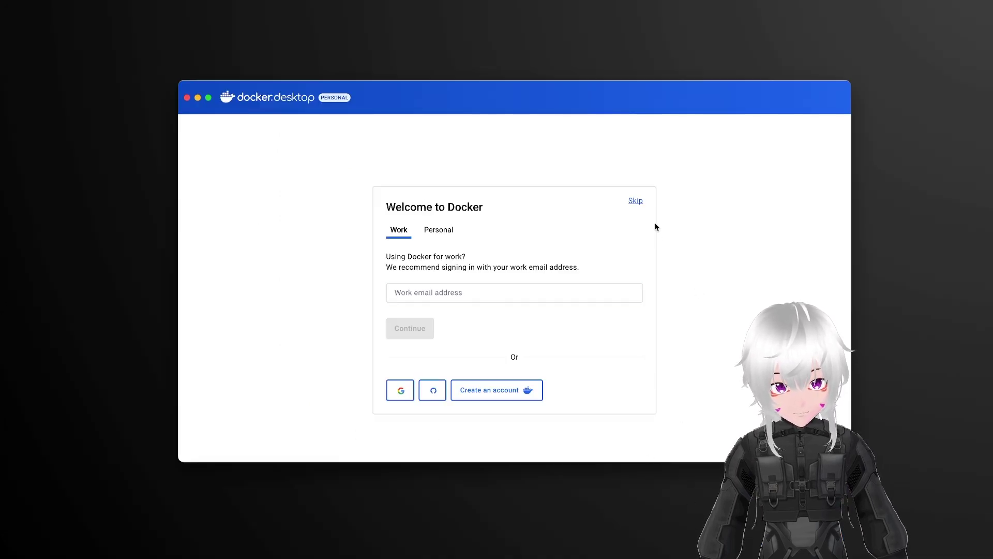
Step: Skip Docker sign-in, answer Other on the survey, and skip the remaining survey step
click(636, 202)
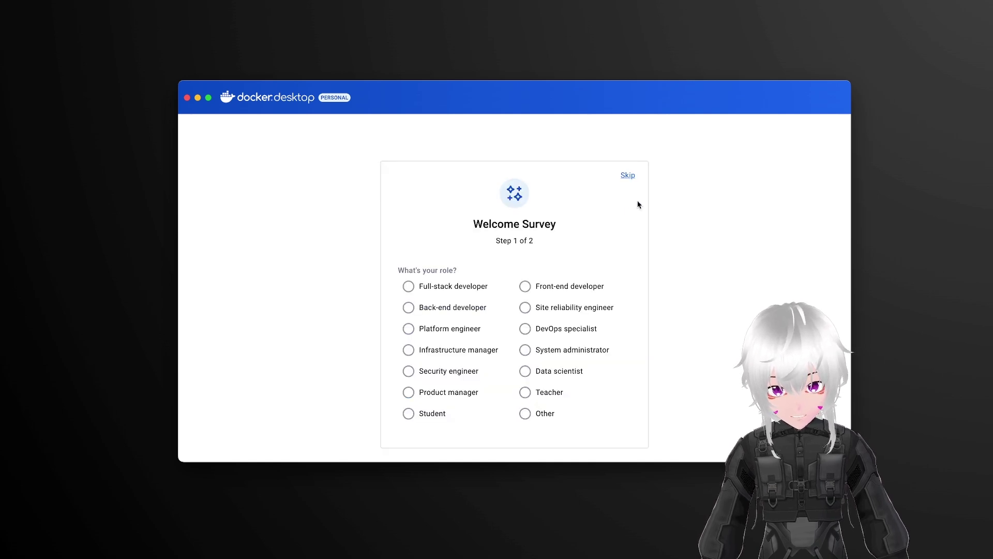
click(525, 413)
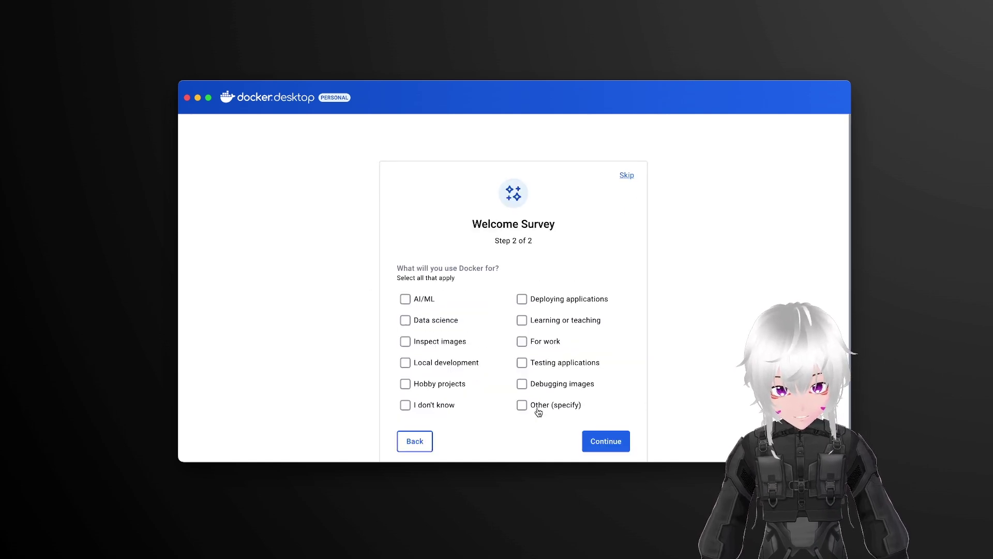
click(627, 176)
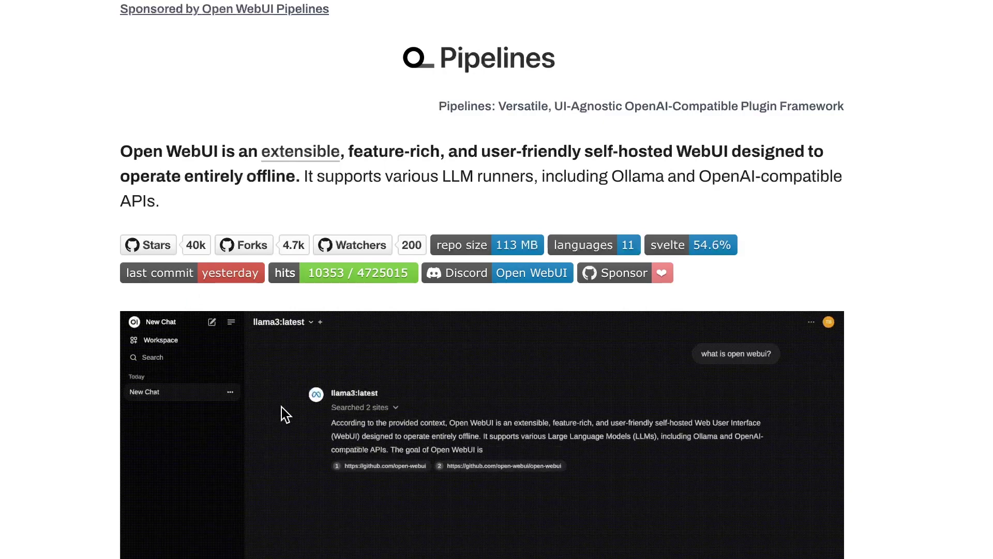
Step: Copy the Open WebUI docker run command for Ollama running on the same computer
scroll(281, 407, down, 14)
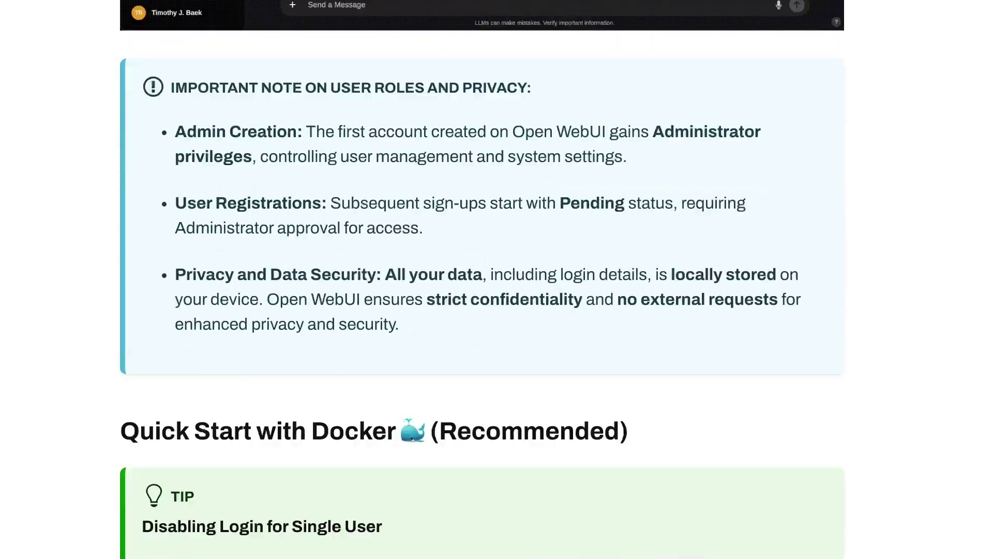
scroll(482, 279, down, 10)
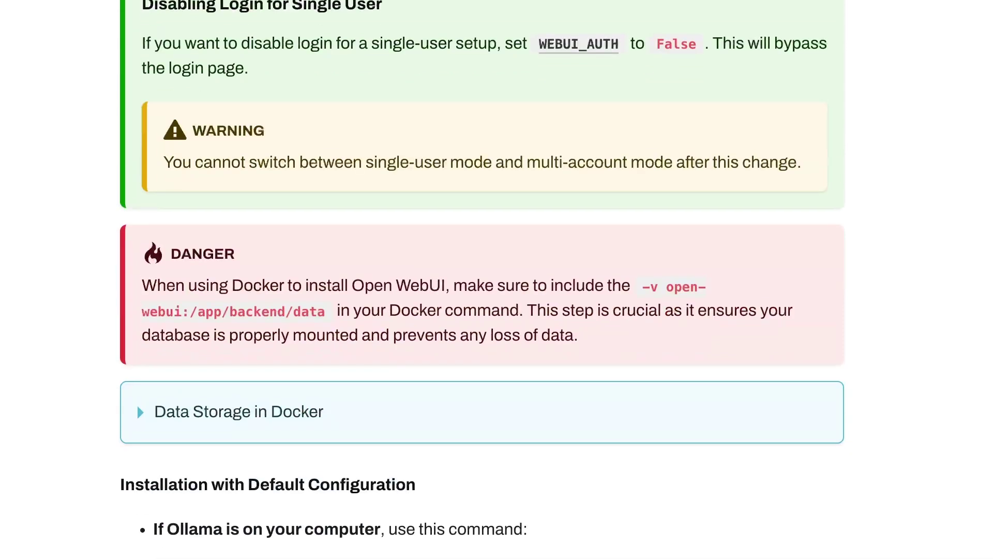
scroll(482, 280, down, 1)
scroll(482, 279, down, 2)
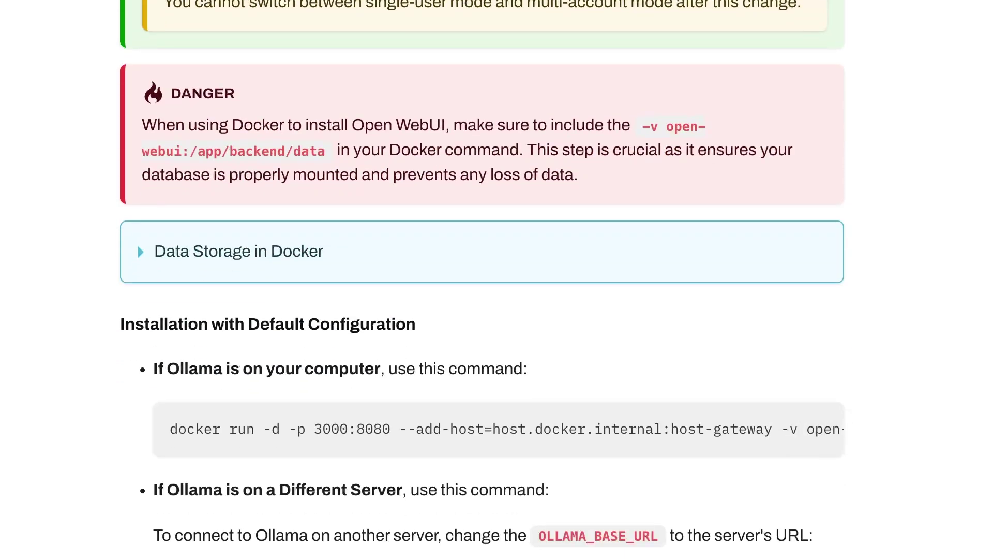
drag(151, 368, 523, 362)
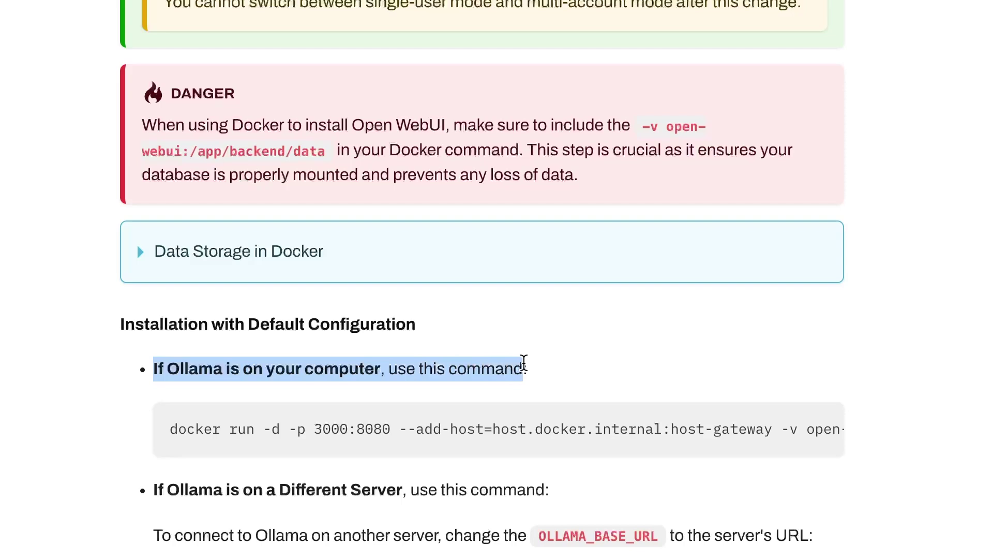
mouse_move(815, 432)
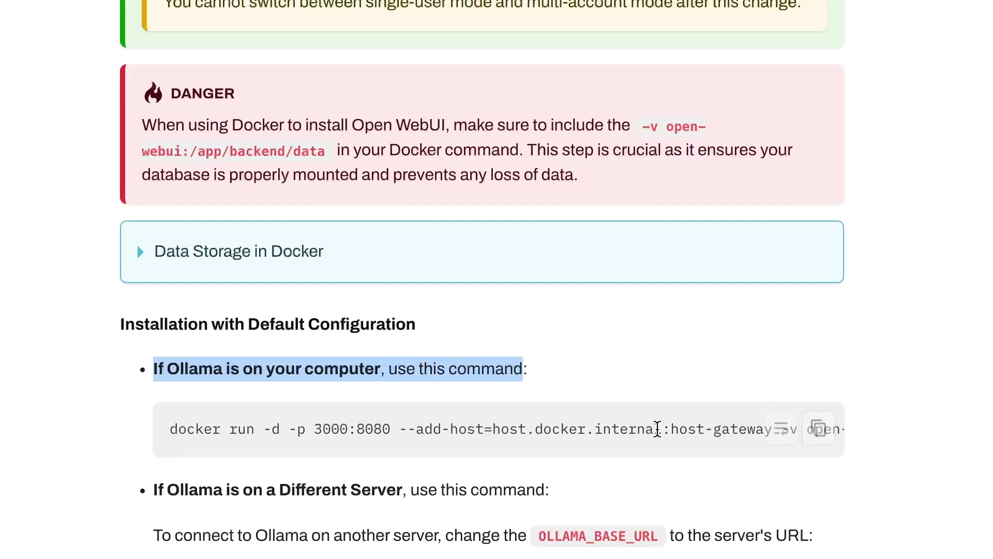
click(825, 432)
Step: Paste and run the docker run command in Terminal to start the open-webui container
key(super+Tab)
key(super+v)
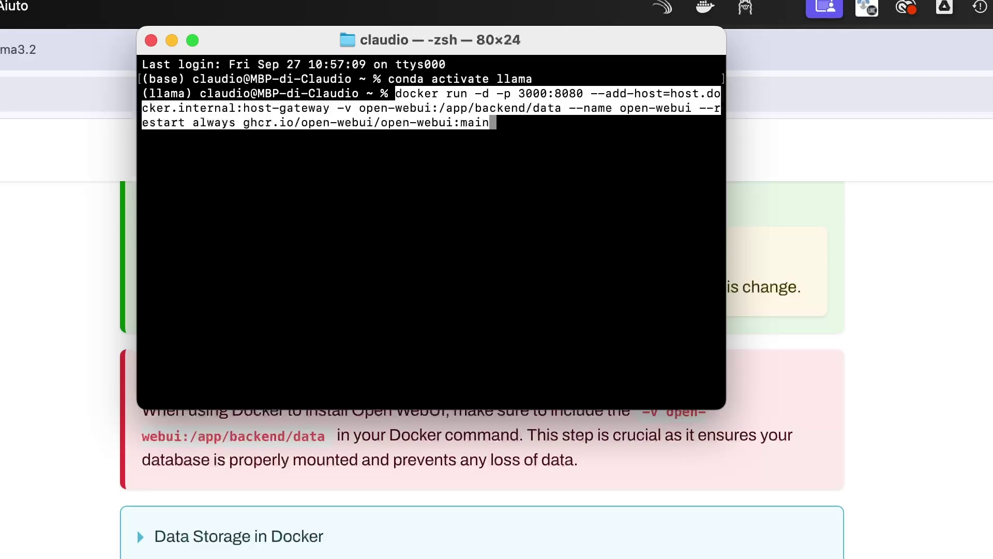
key(Return)
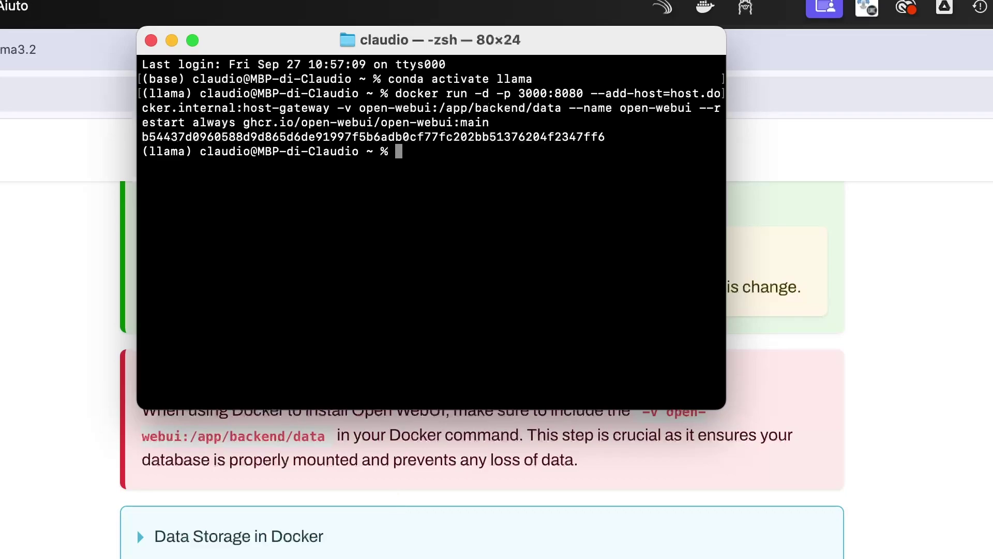
key(super+Tab)
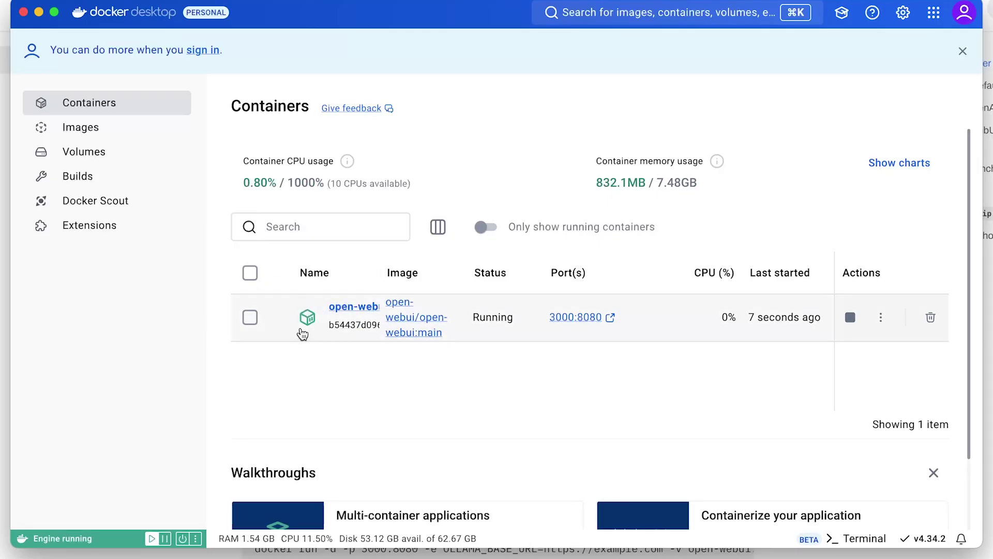
Step: Open the open-webui container's 3000:8080 address from the Docker Desktop Containers list
click(592, 319)
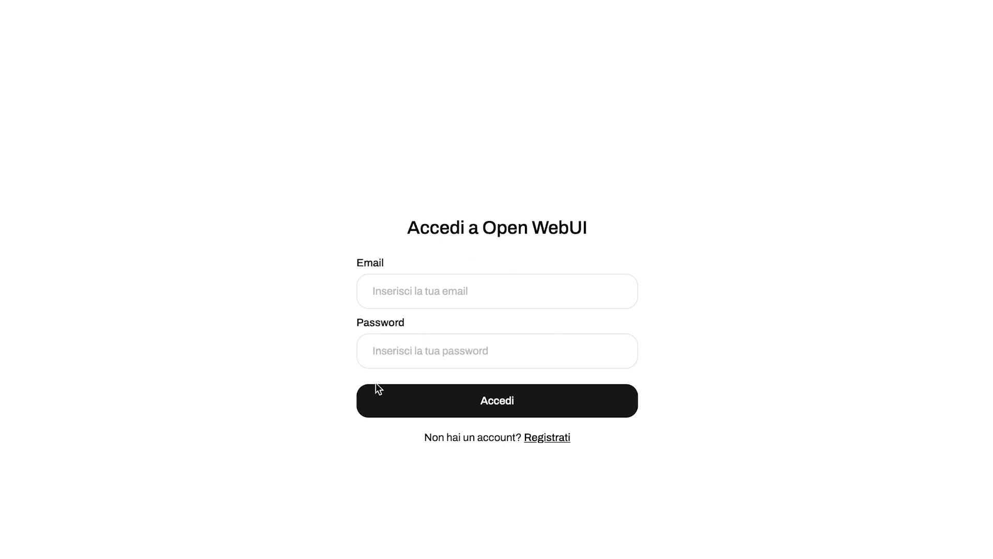
Step: Register a new Open WebUI account with a full name, e-mail and password
click(541, 446)
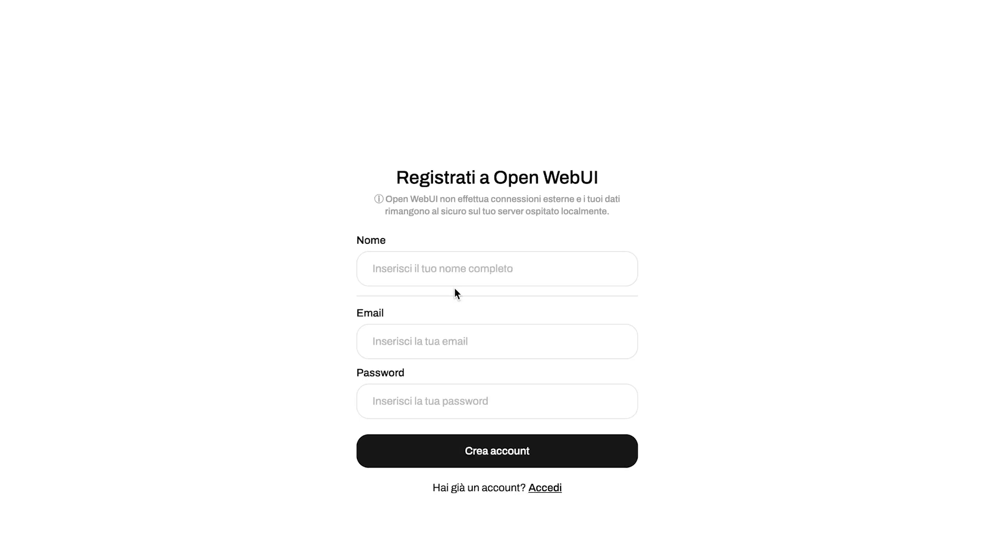
click(457, 267)
text(Pinco Pallo)
key(Tab)
text(pincopallo@pincopallo.it)
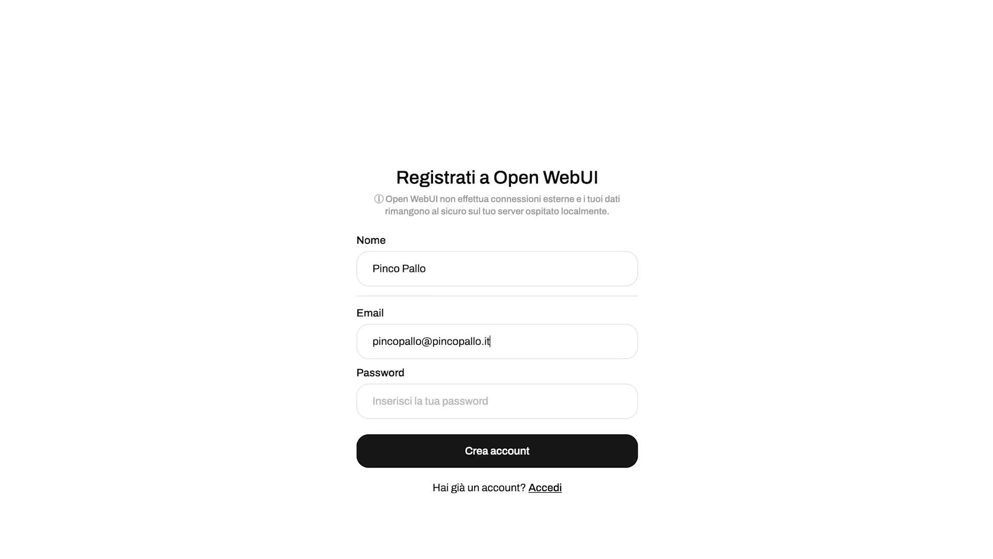
key(Tab)
text(pin)
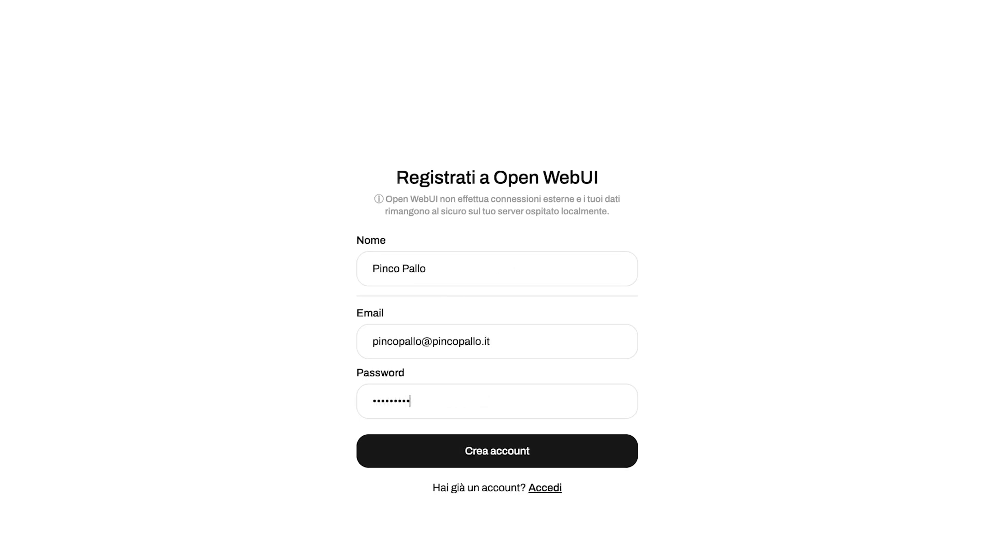
click(497, 463)
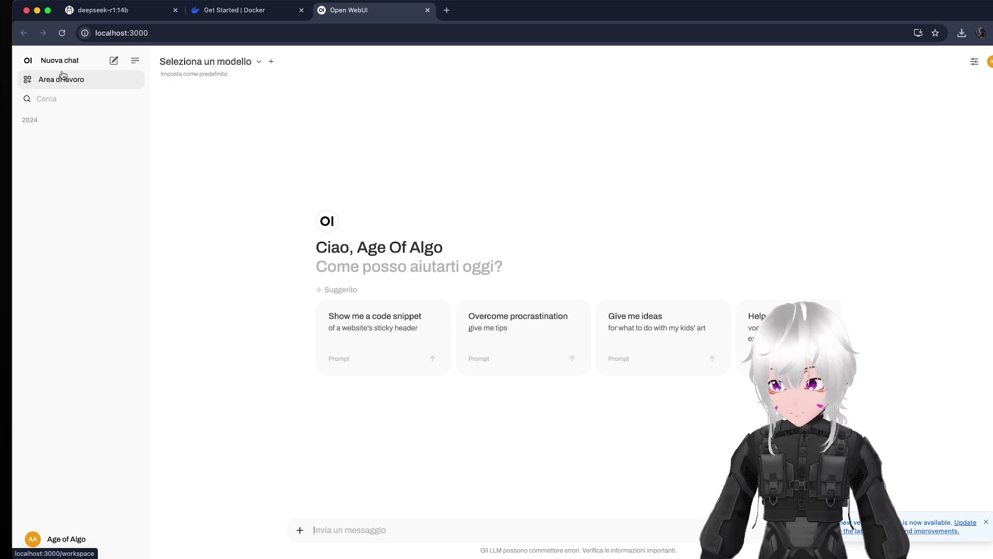
Step: Start a new chat with deepseek-r1:14b as the selected model
click(69, 66)
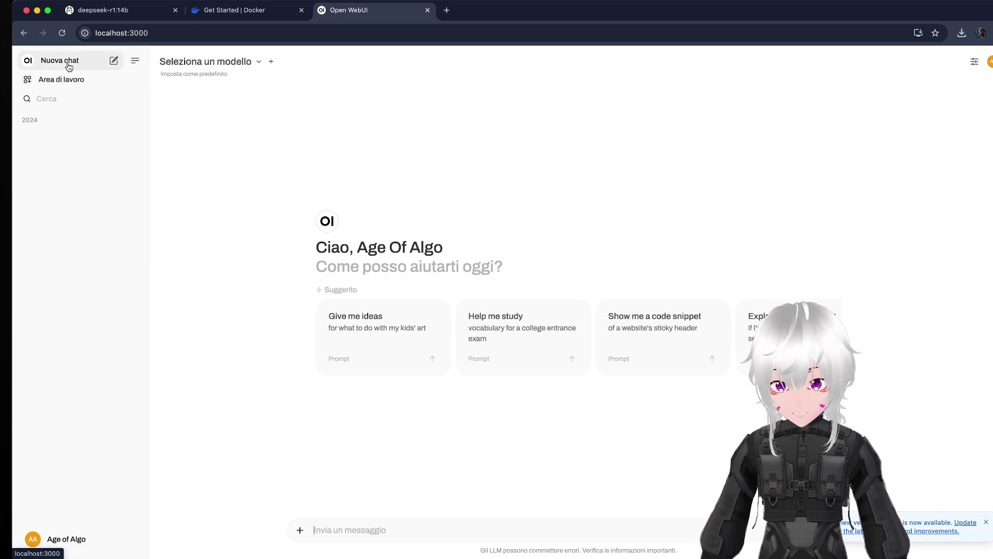
click(255, 63)
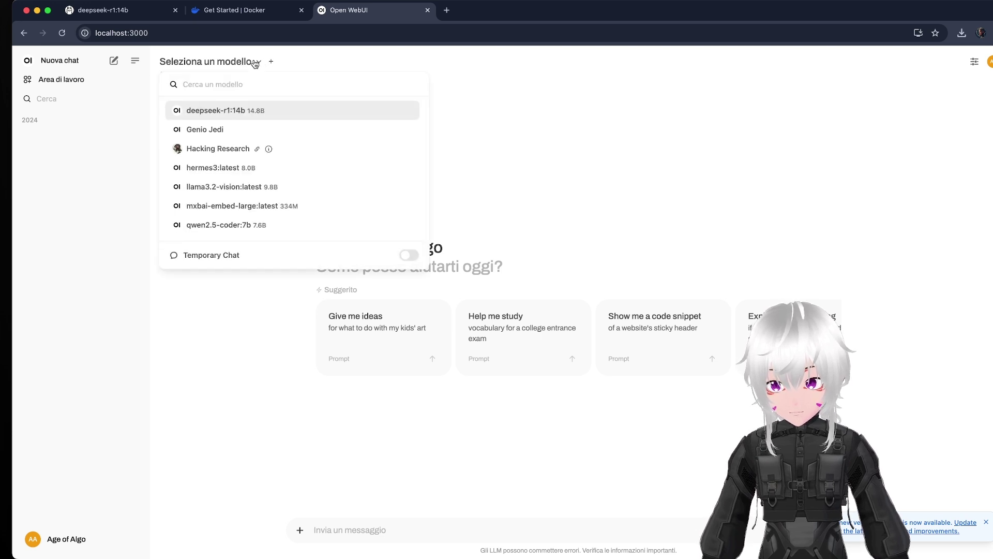
click(222, 111)
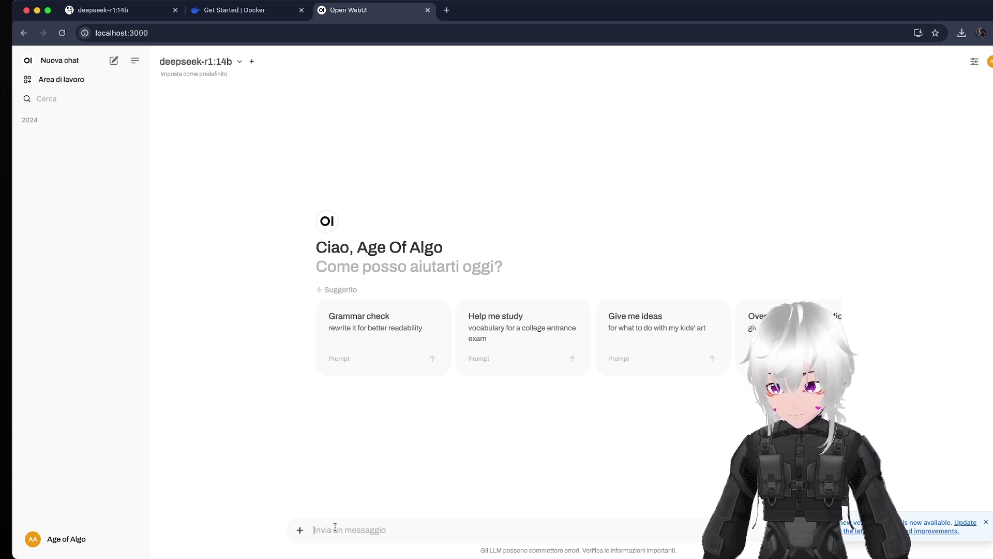
text(python to analyze public sto)
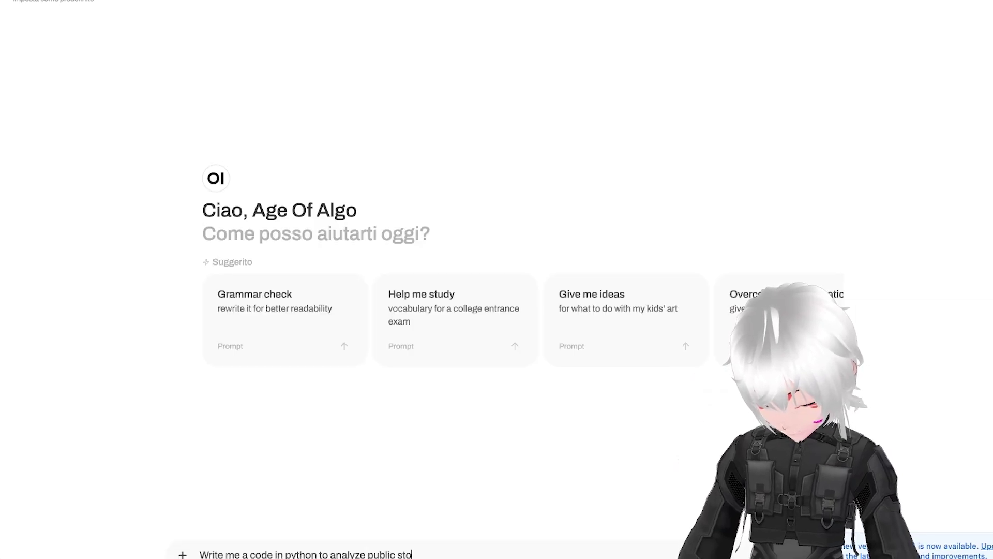
Step: Send the Python stock-analysis code request to deepseek-r1:14b and briefly check the model list
key(Return)
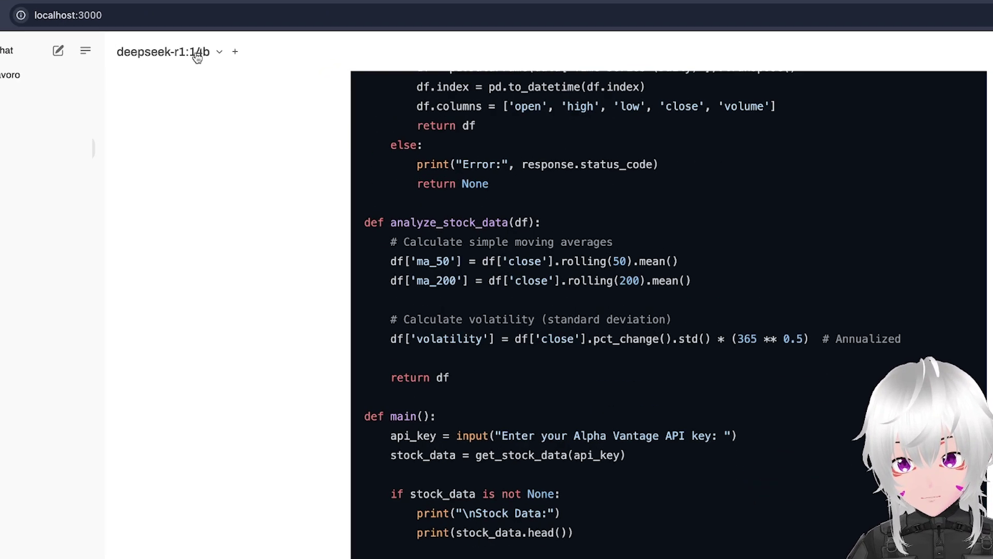
click(240, 63)
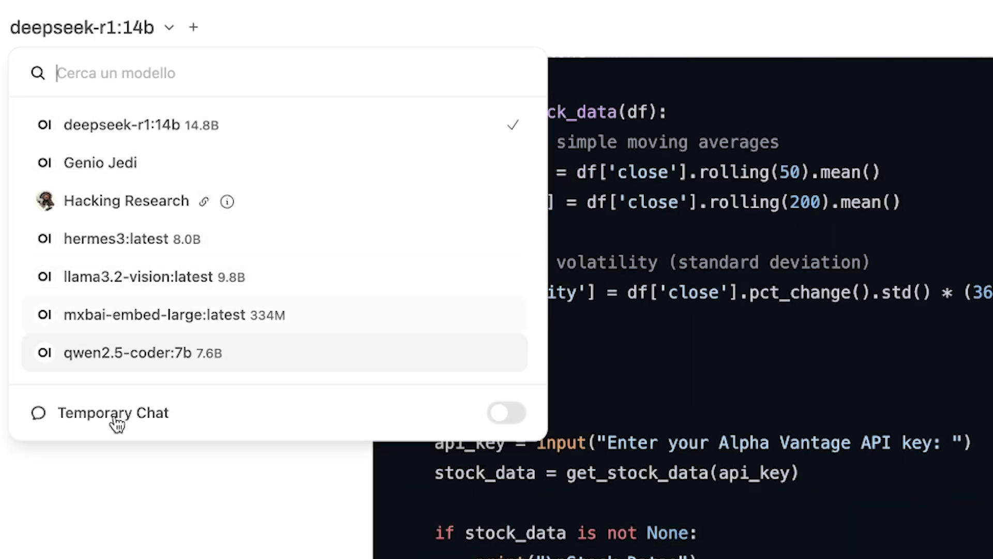
click(121, 458)
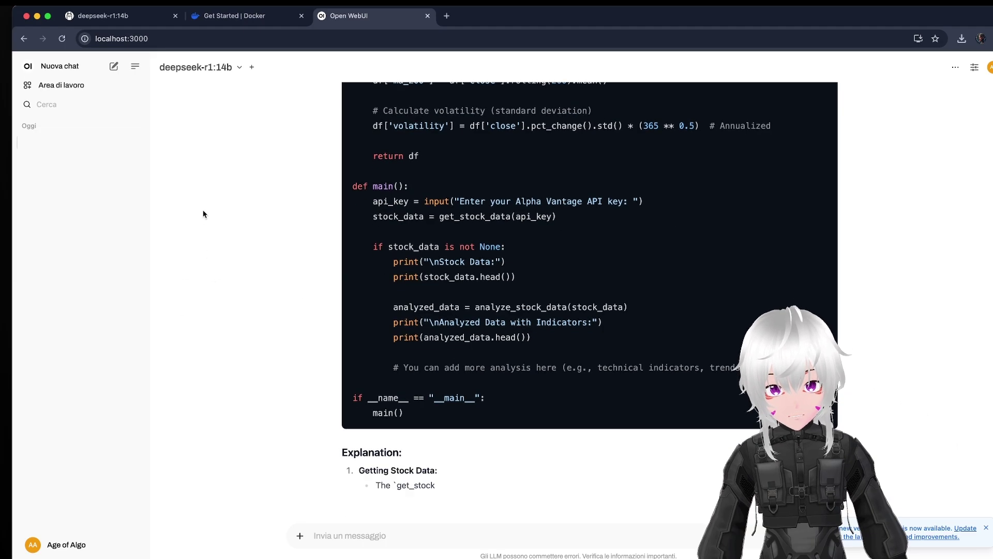